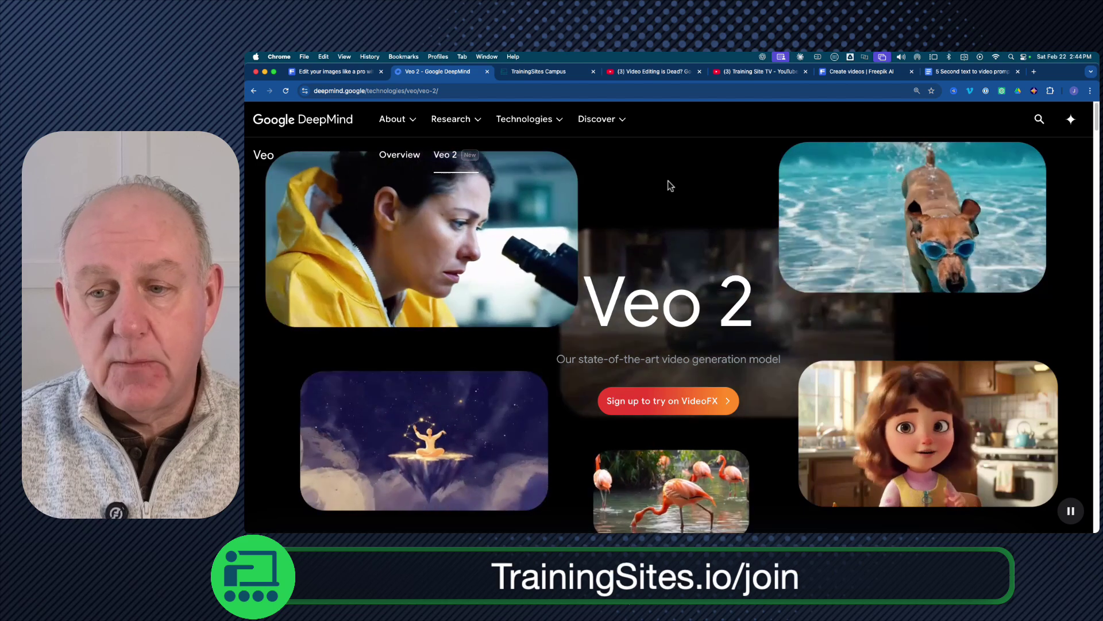
- Switch to Freepik, open the AI Suite's Explore page and show the list of AI tools
left_click(861, 72)
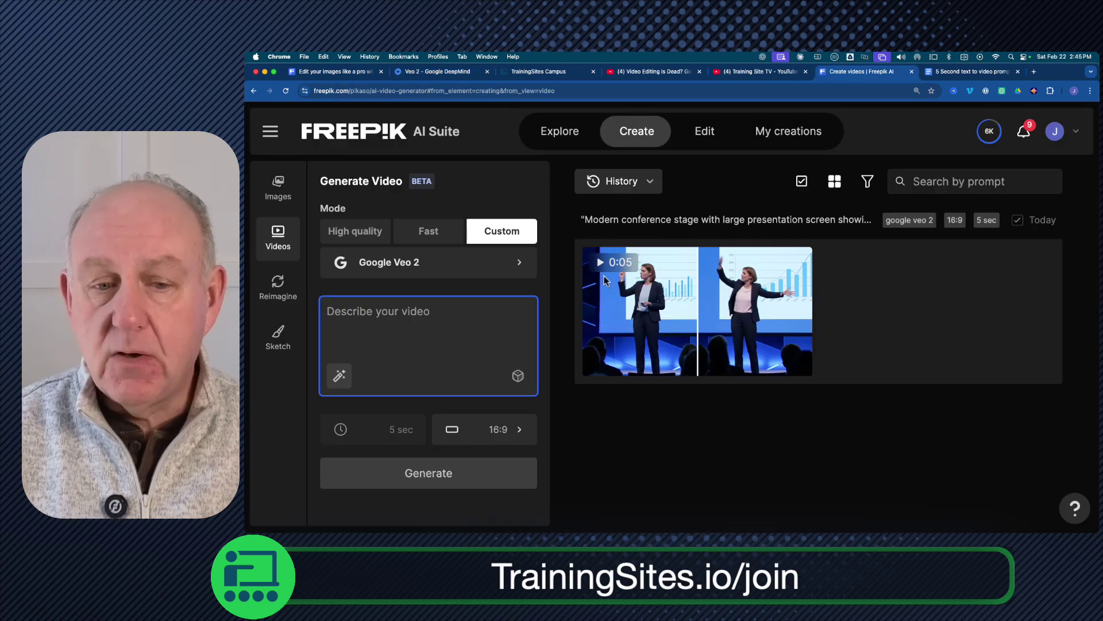
left_click(325, 72)
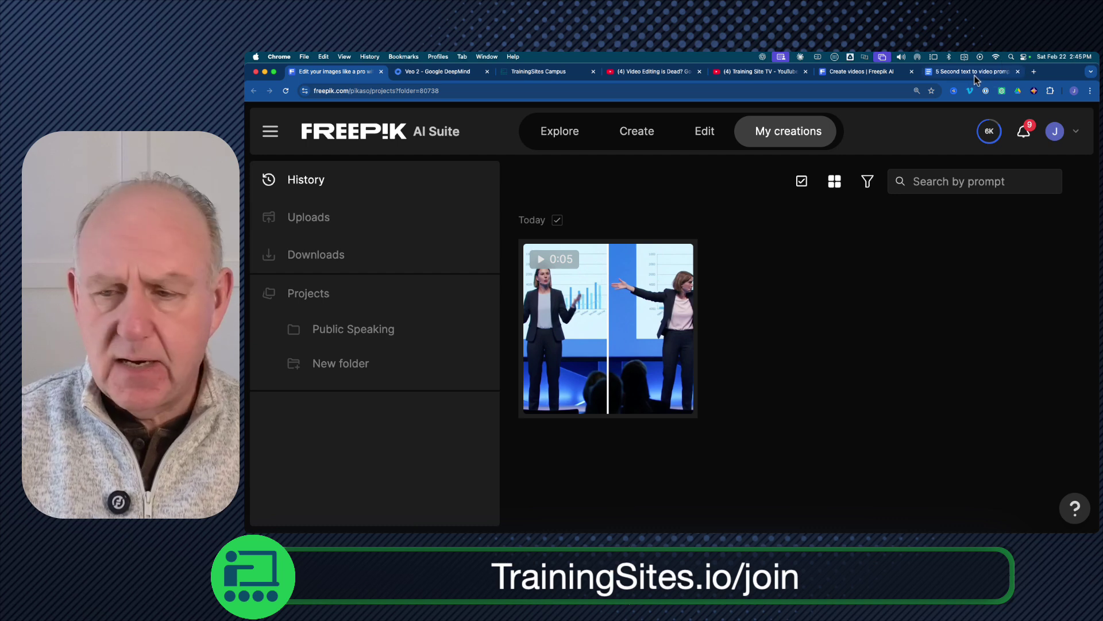
left_click(326, 138)
left_click(271, 137)
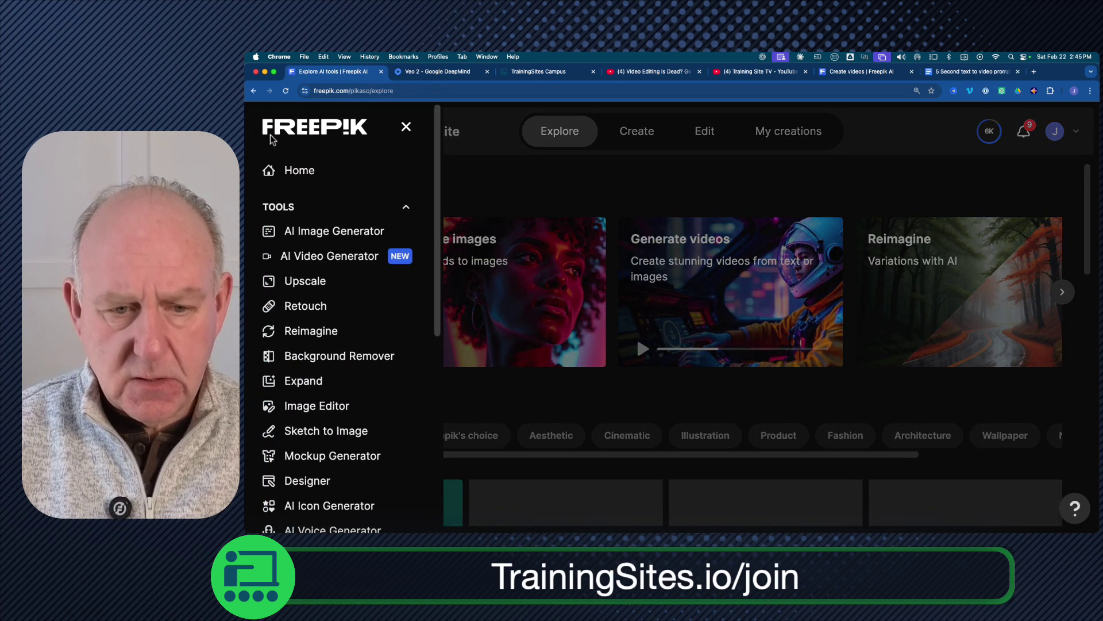
left_click(309, 124)
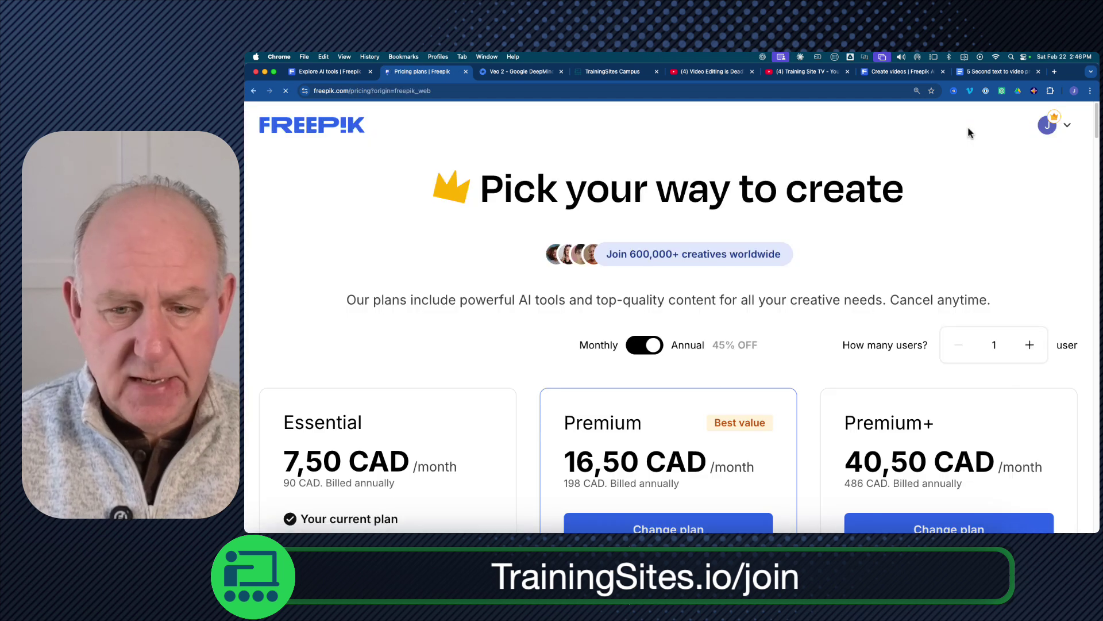
- Show the Freepik plans with monthly billing and compare the prices and AI features of Essential, Premium and Premium+
scroll(508, 298, "down", 3)
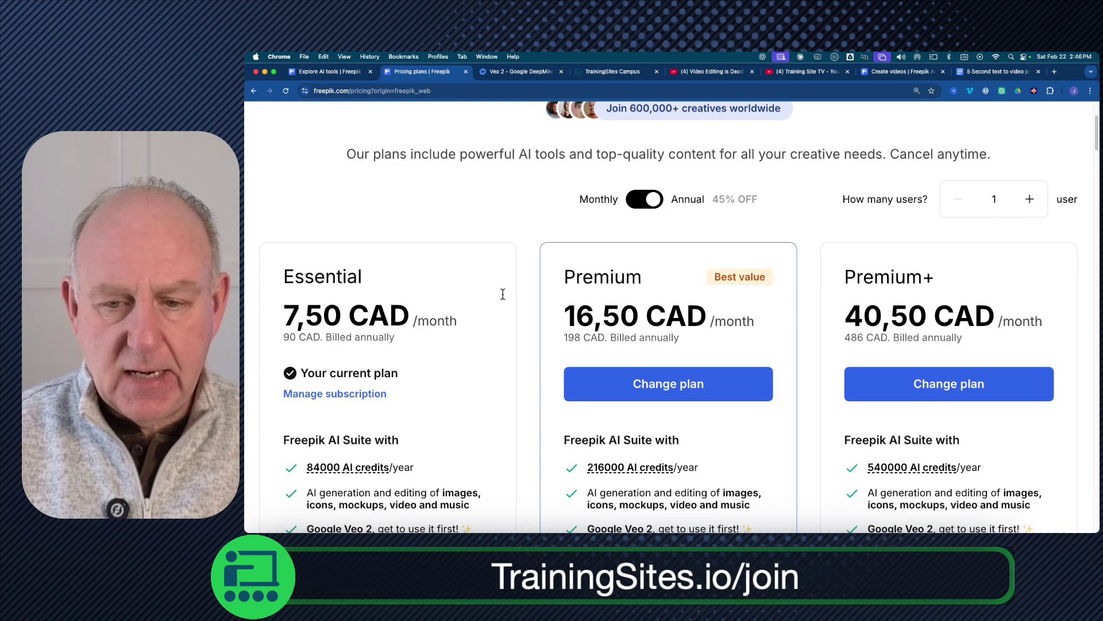
left_click(635, 198)
scroll(465, 290, "down", 2)
scroll(465, 290, "down", 1)
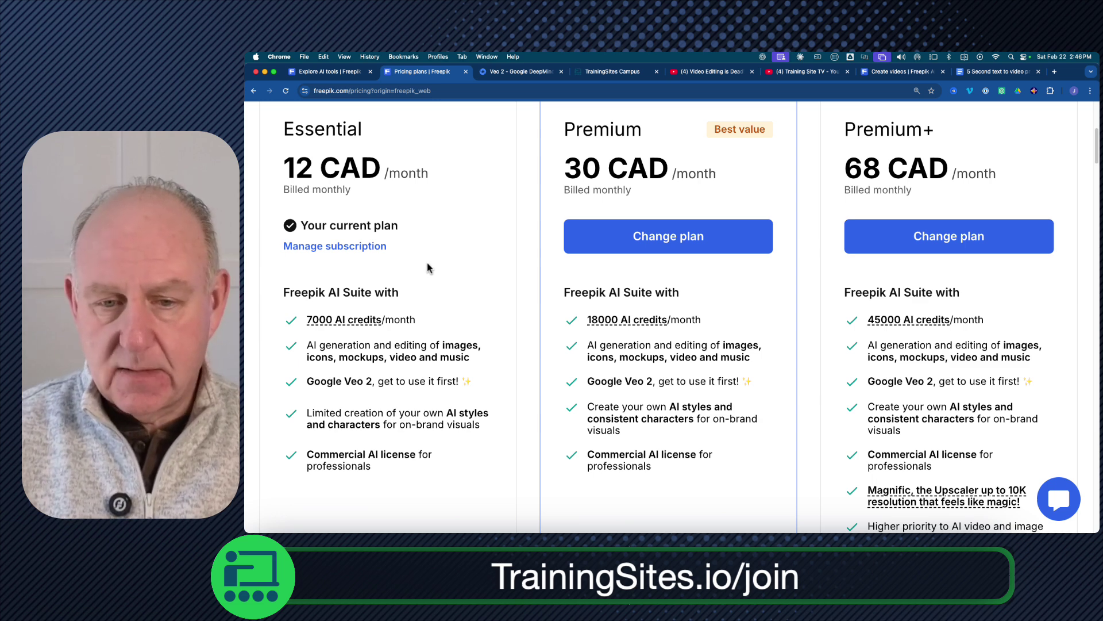
scroll(435, 257, "up", 5)
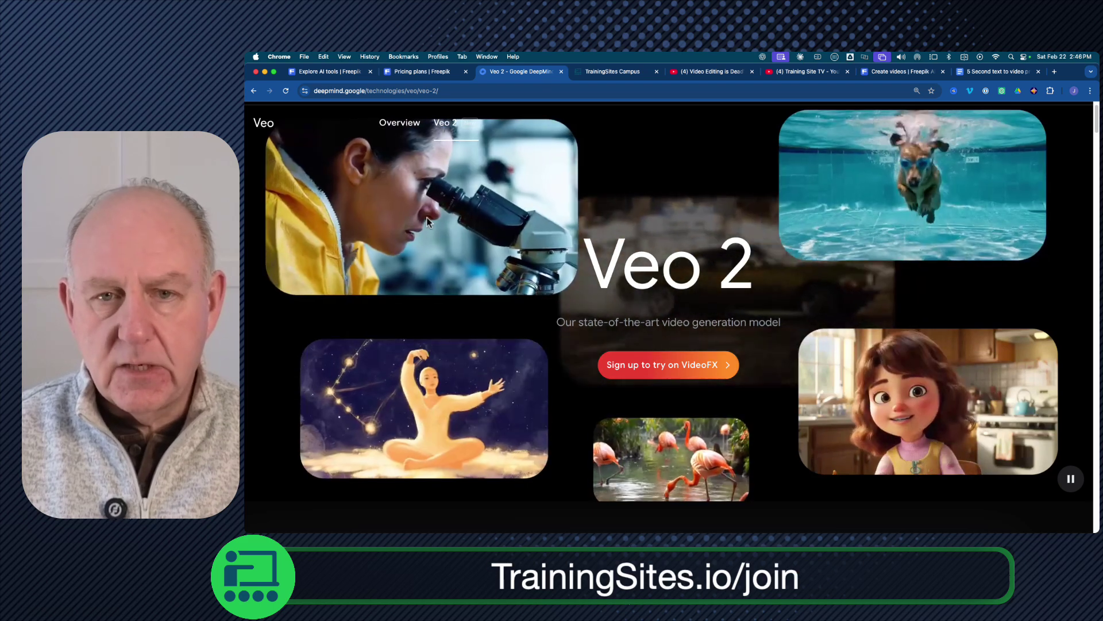
- Examine the Google DeepMind Veo 2 page and the full prompt of the existing conference-stage video in Freepik
scroll(456, 195, "down", 3)
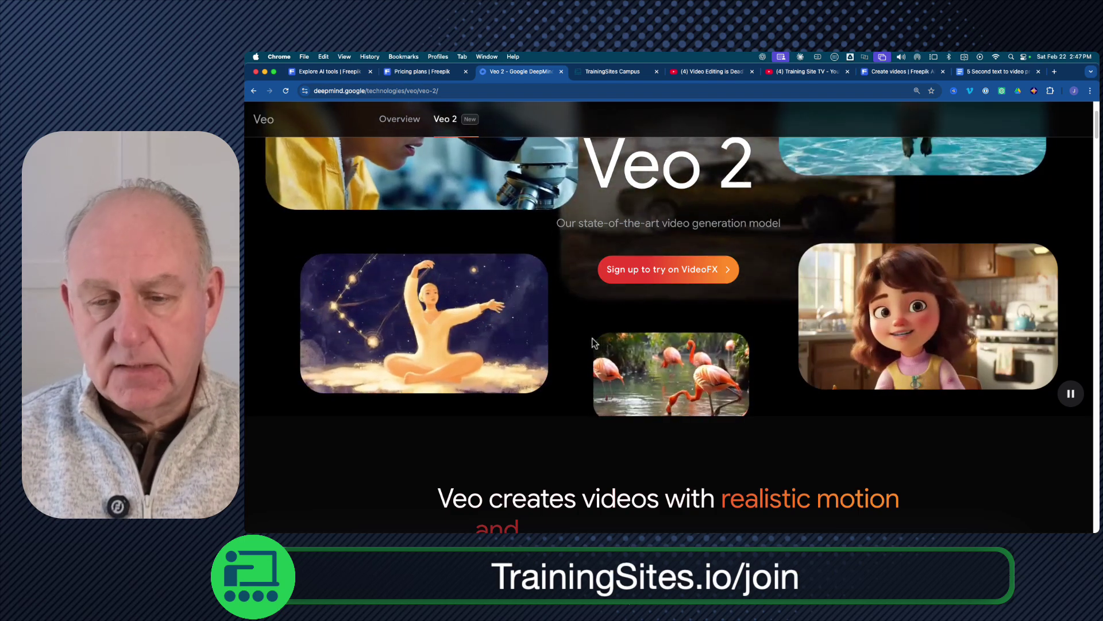
scroll(592, 343, "up", 3)
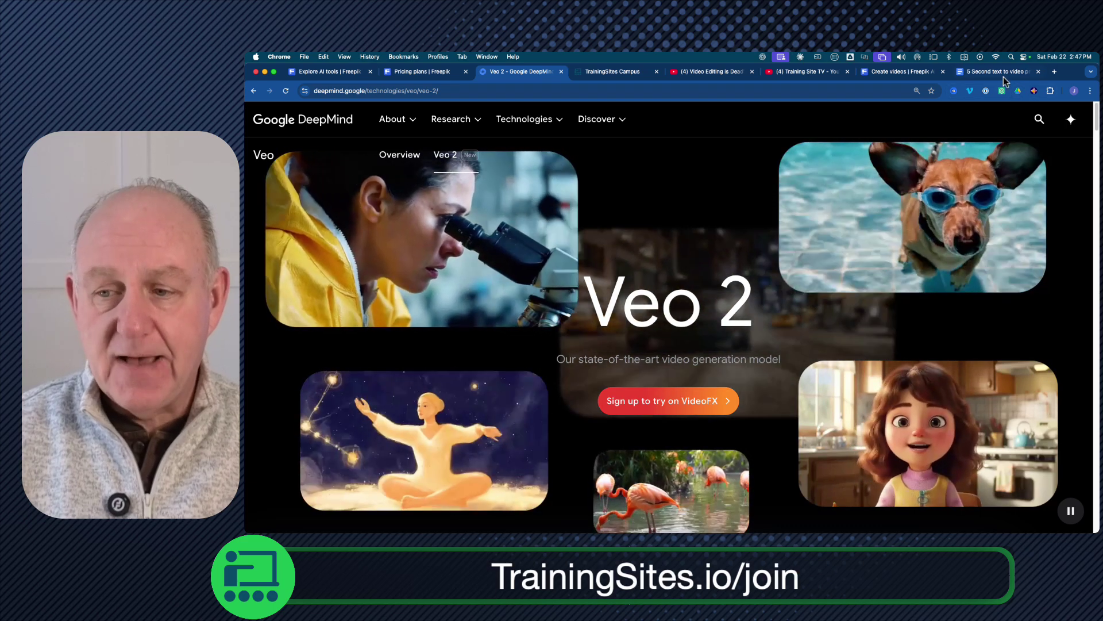
left_click(876, 73)
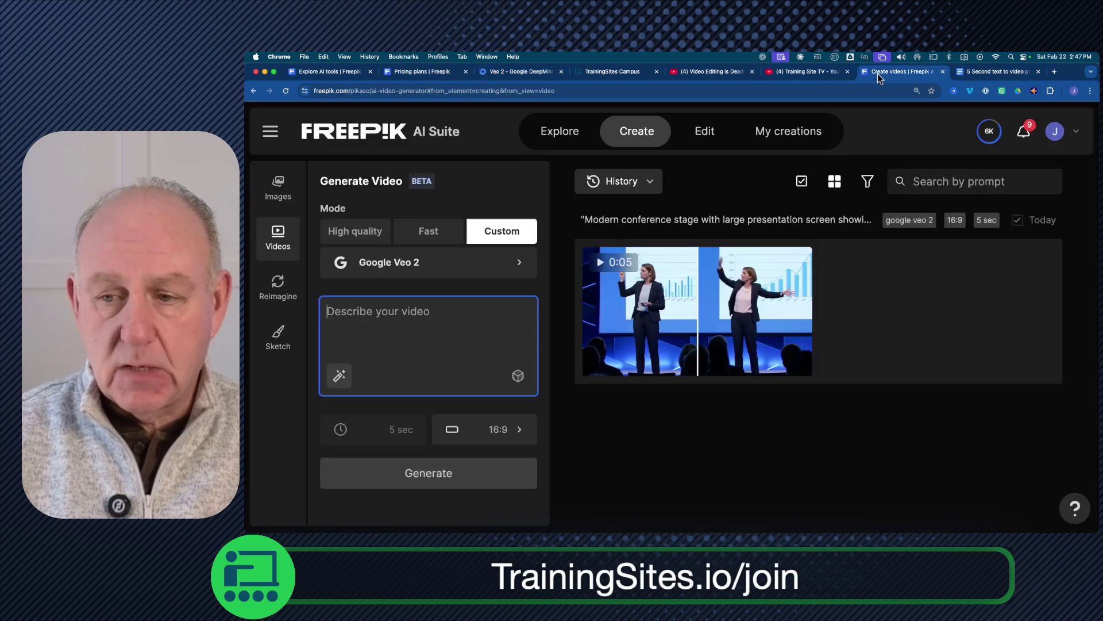
mouse_move(656, 304)
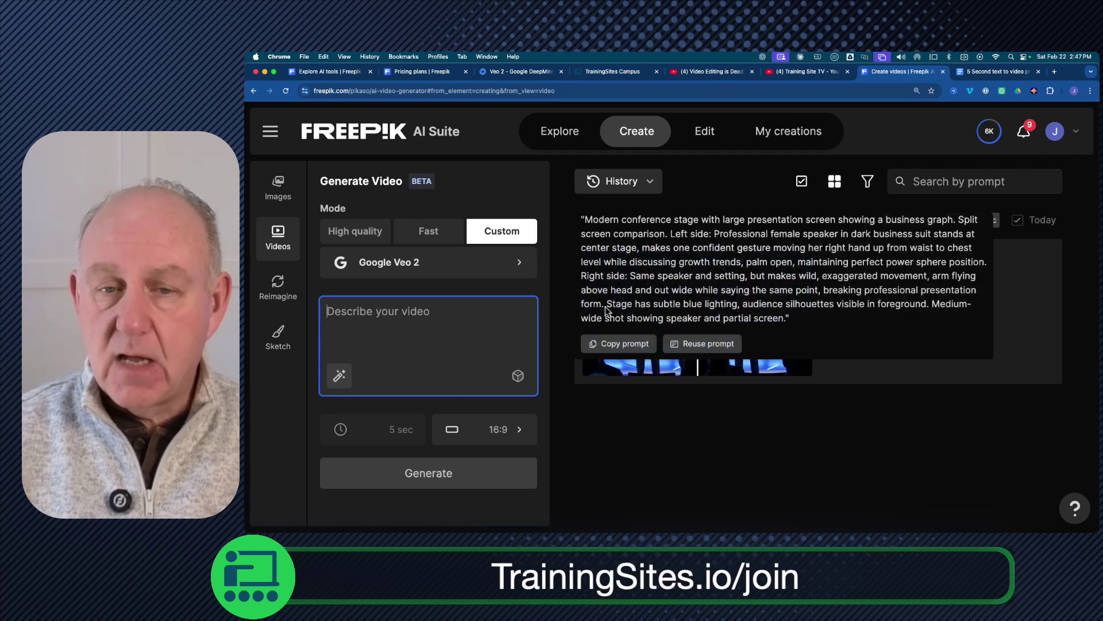
- Return to the Freepik Explore page and look through the AI Suite's list of tools
left_click(418, 73)
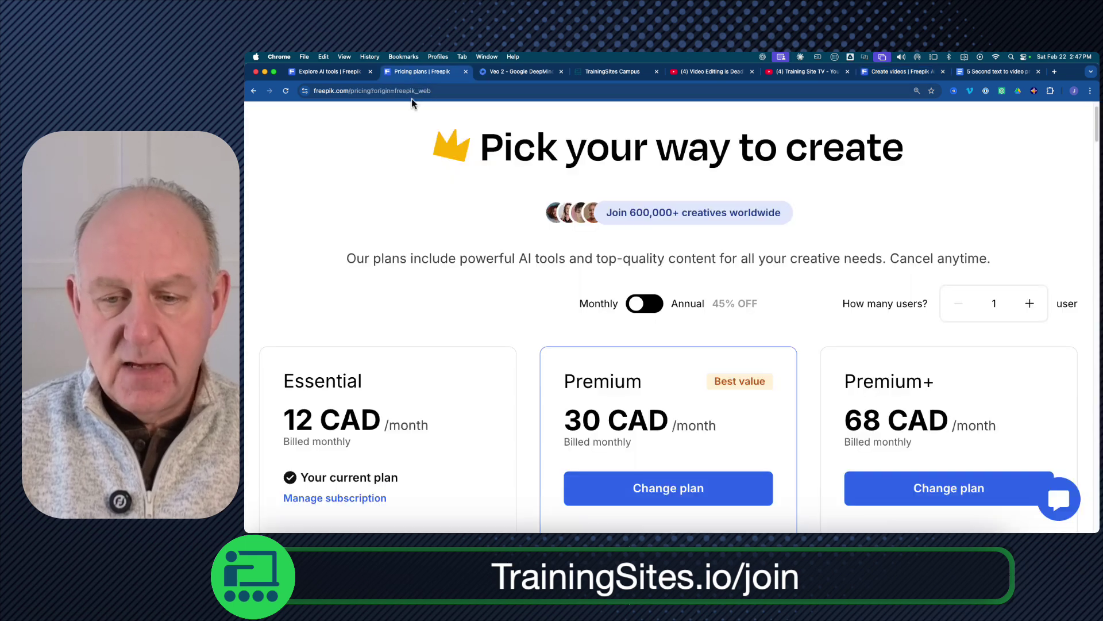
left_click(347, 81)
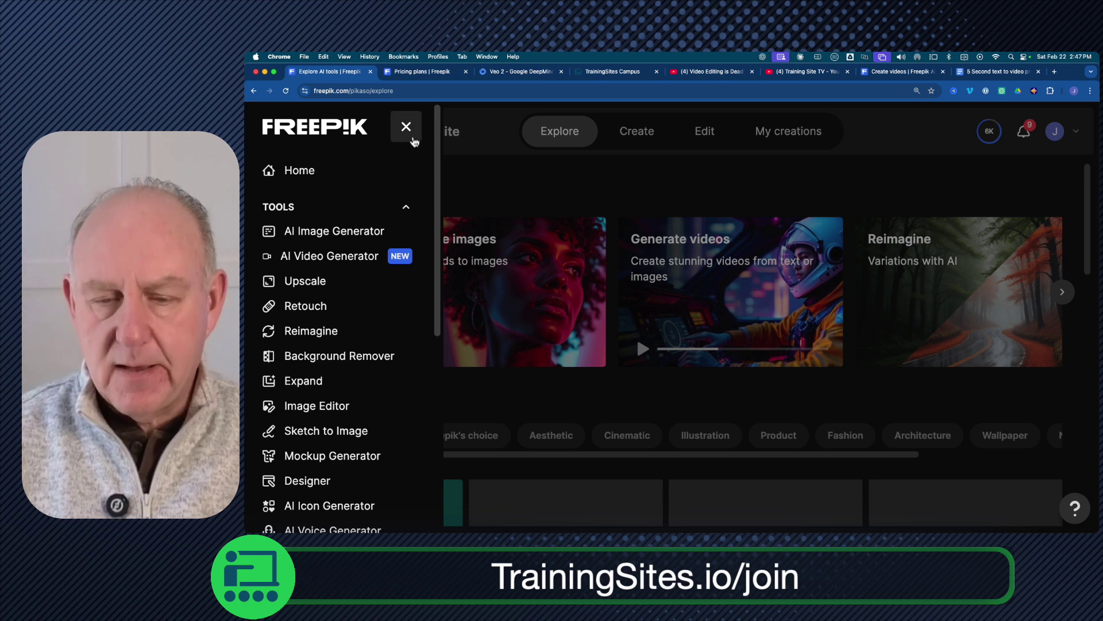
scroll(418, 230, "down", 1)
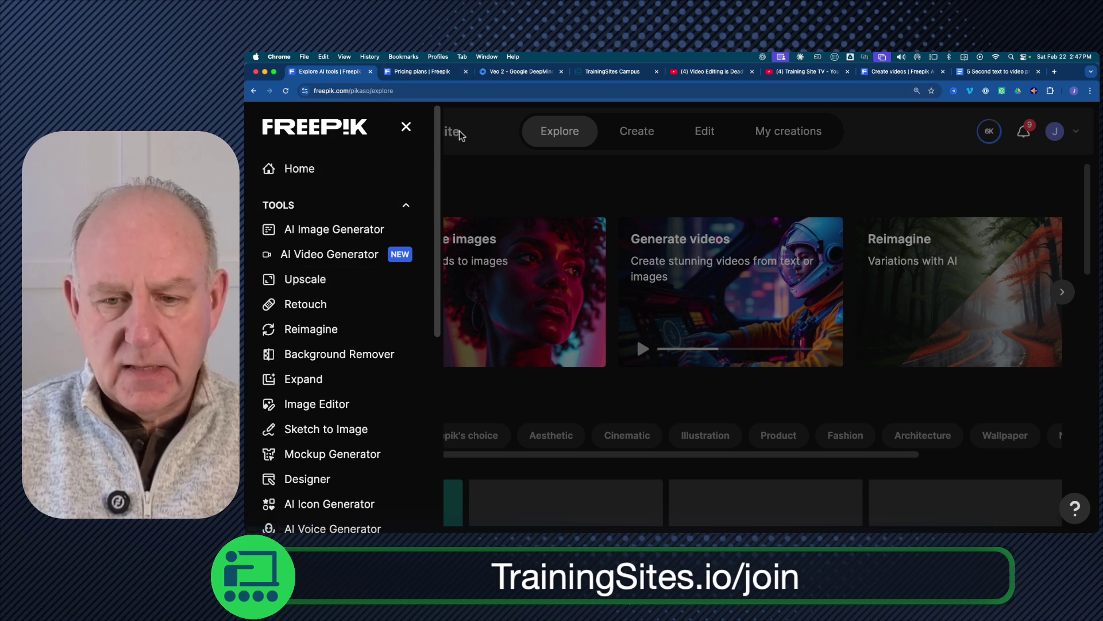
left_click(560, 134)
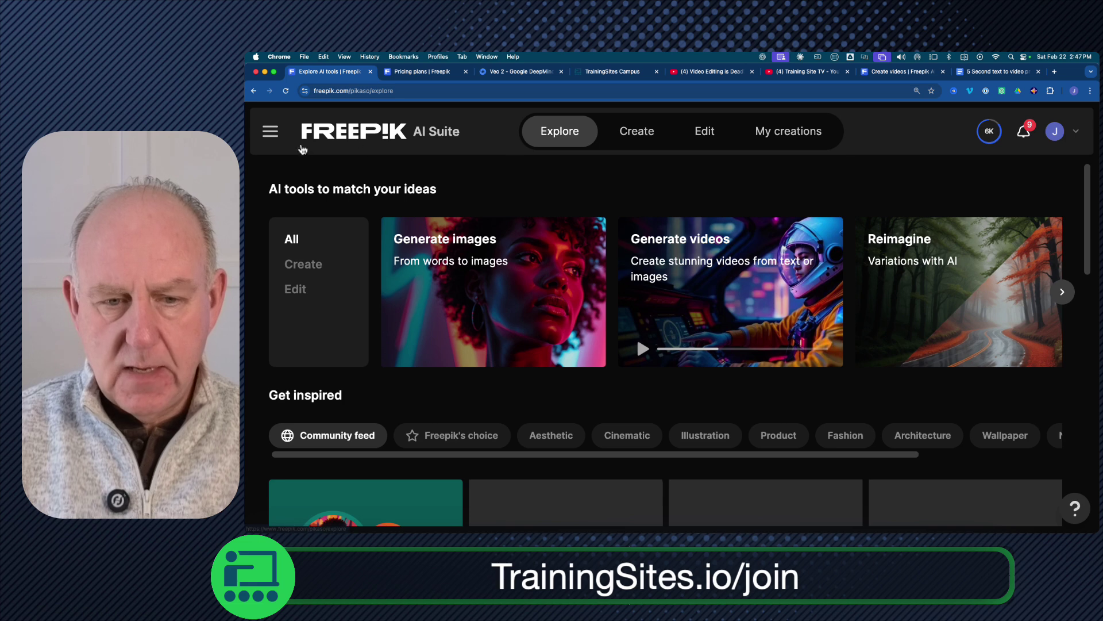
left_click(270, 131)
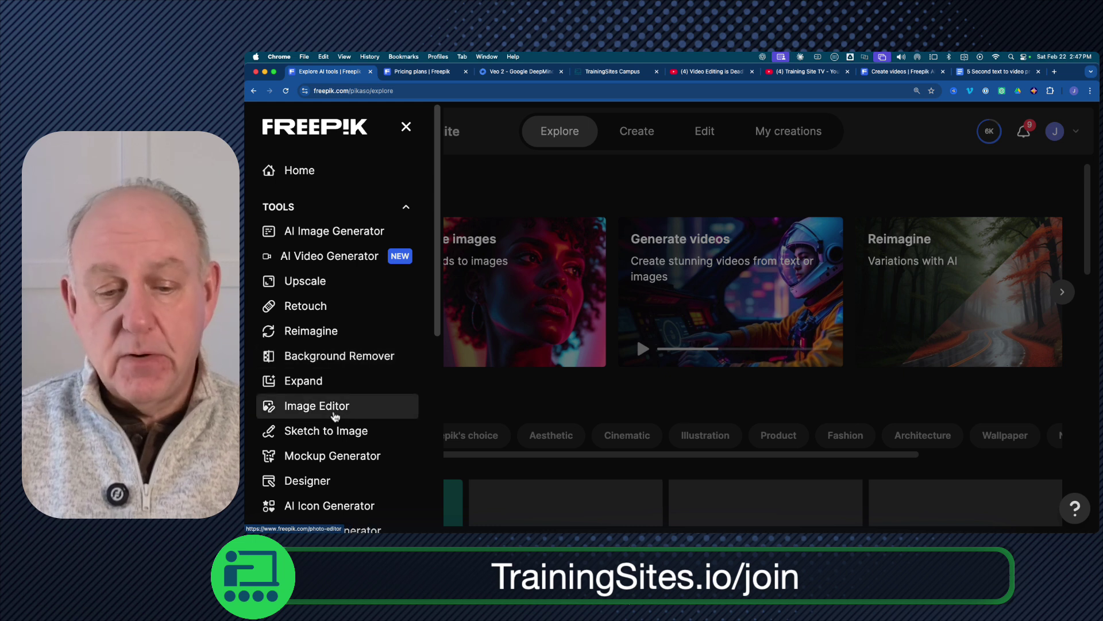
scroll(338, 424, "down", 1)
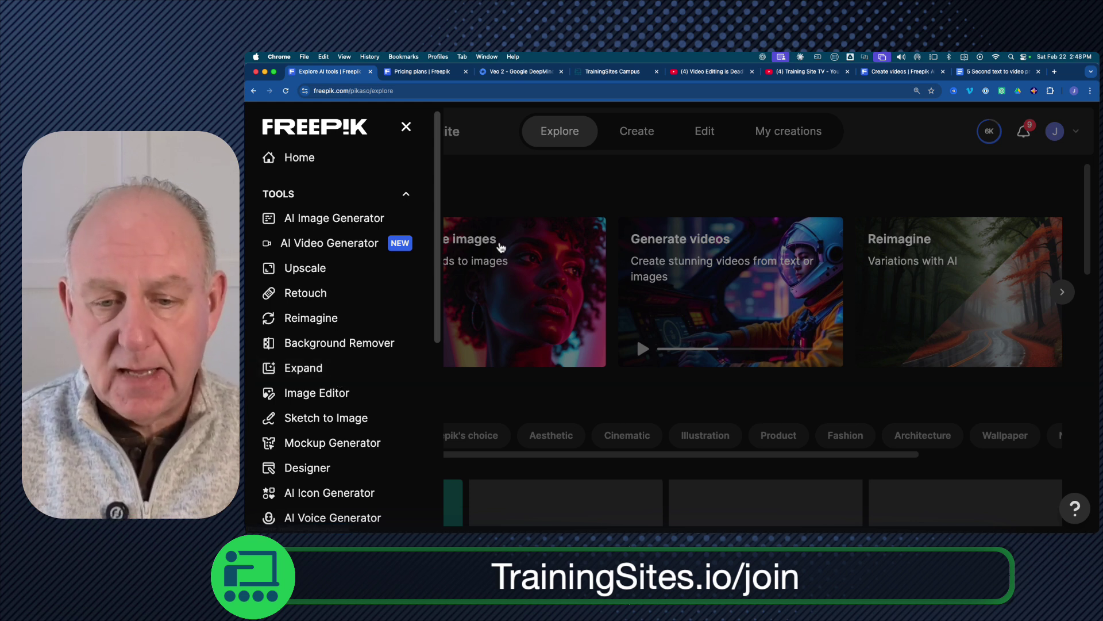
- Open Freepik's video generator and select the Google Veo 2 model in Custom mode
left_click(638, 135)
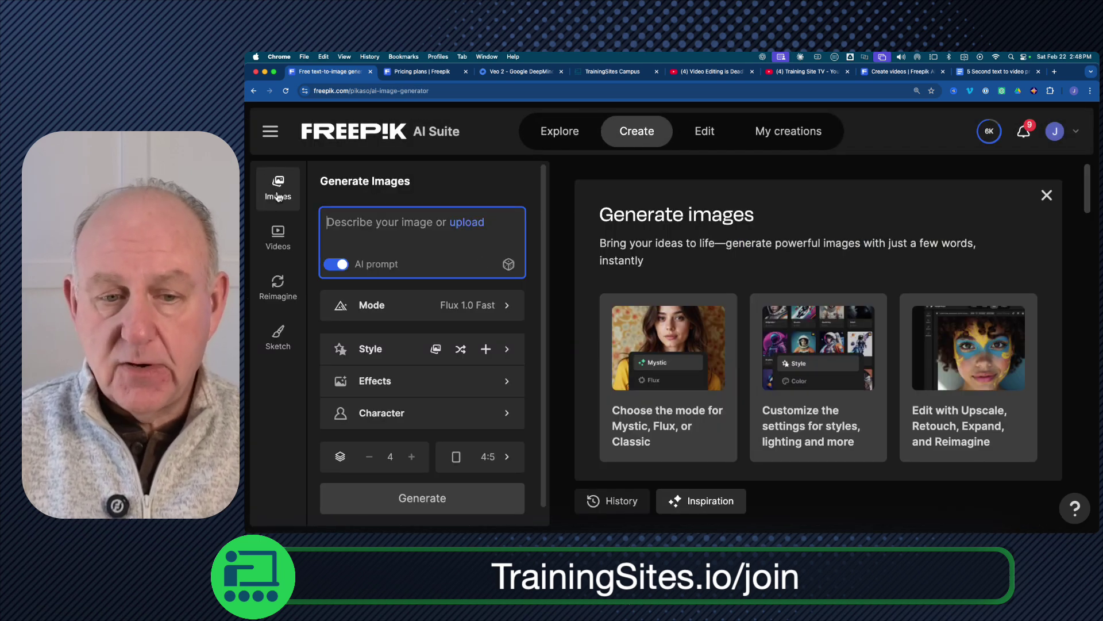
left_click(284, 238)
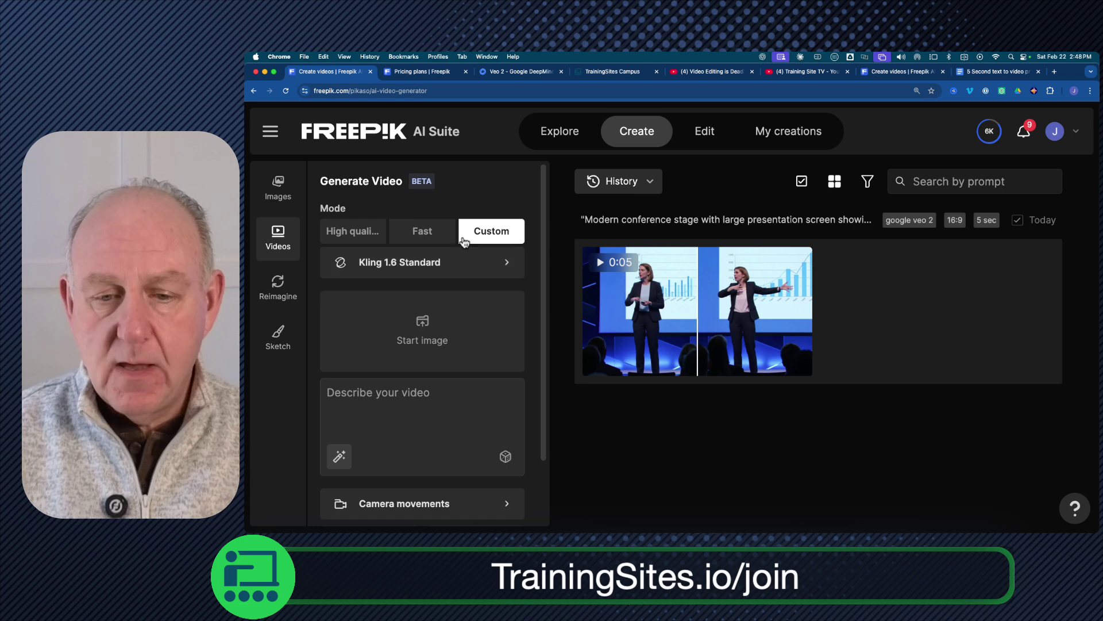
left_click(493, 235)
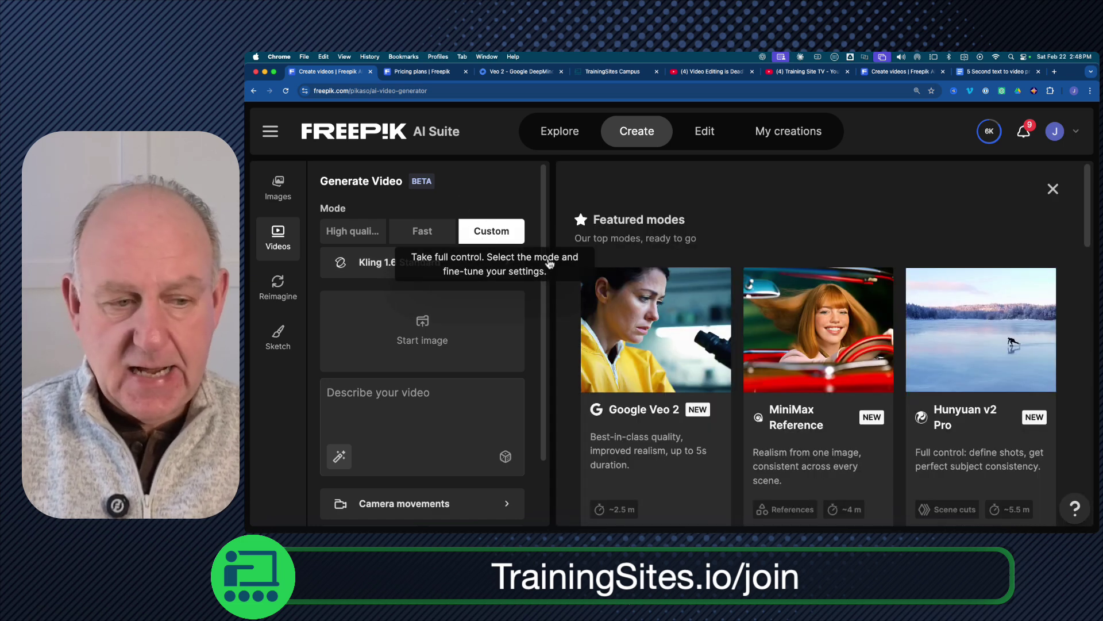
scroll(649, 221, "down", 1)
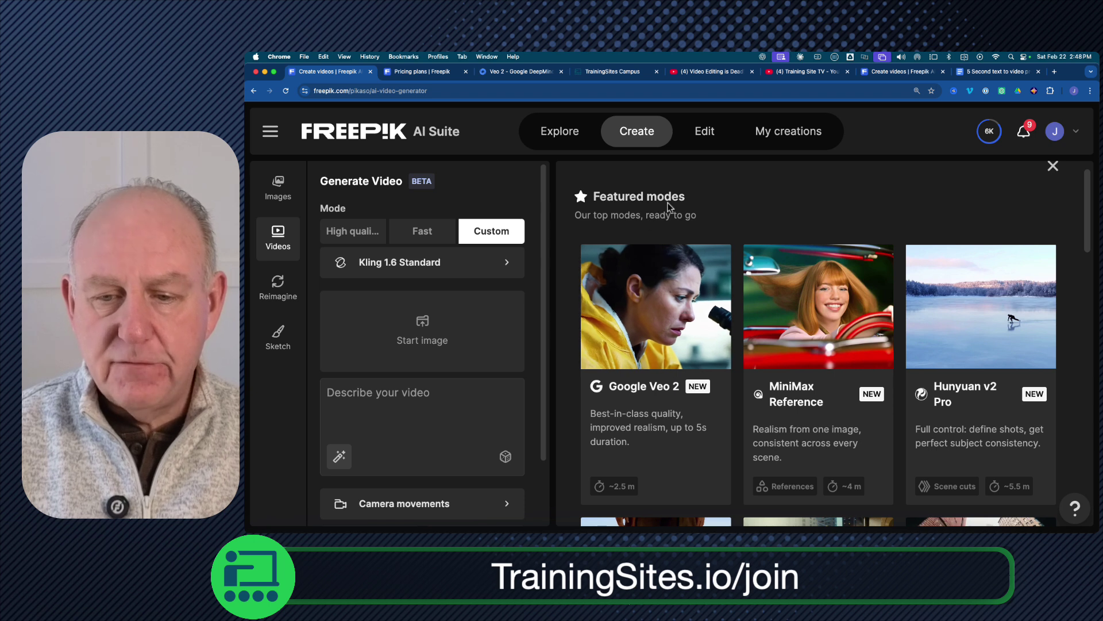
scroll(661, 241, "down", 3)
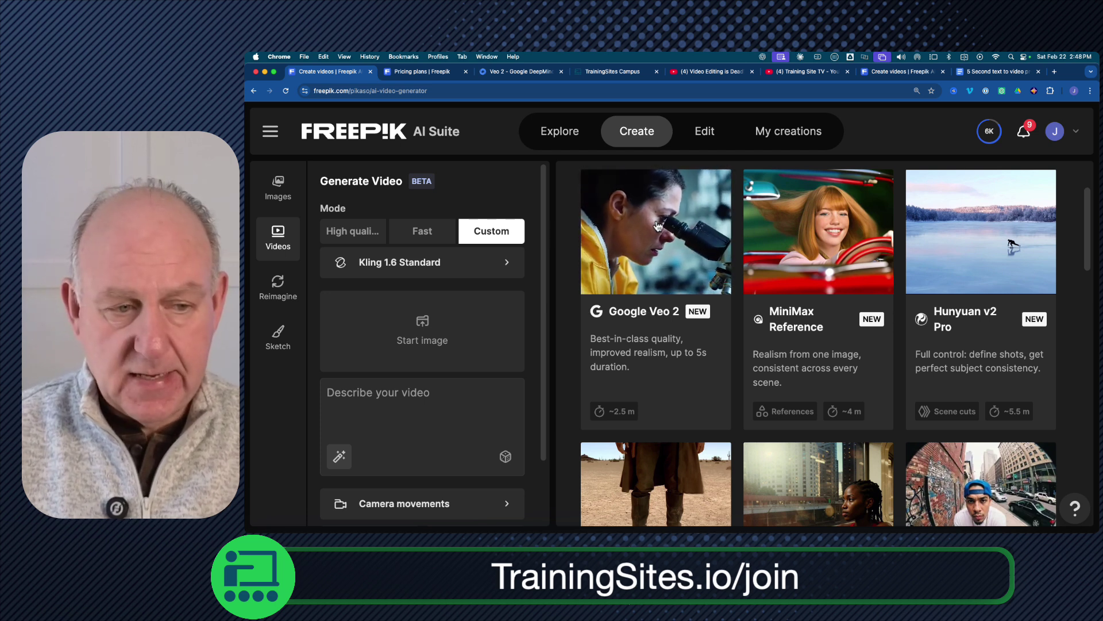
scroll(666, 356, "down", 1)
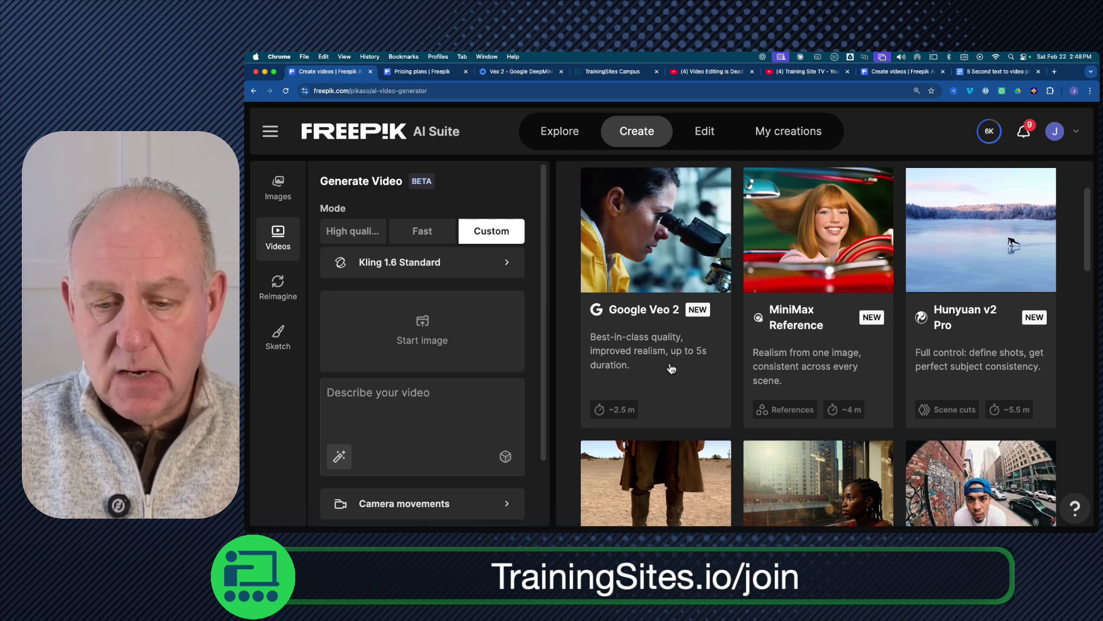
left_click(647, 257)
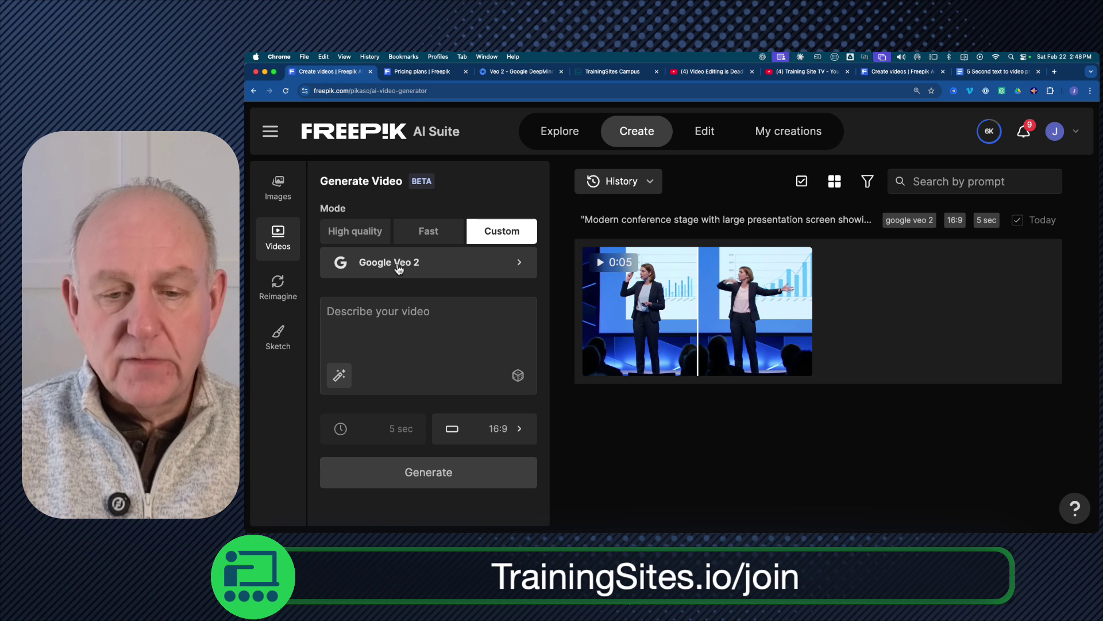
left_click(382, 313)
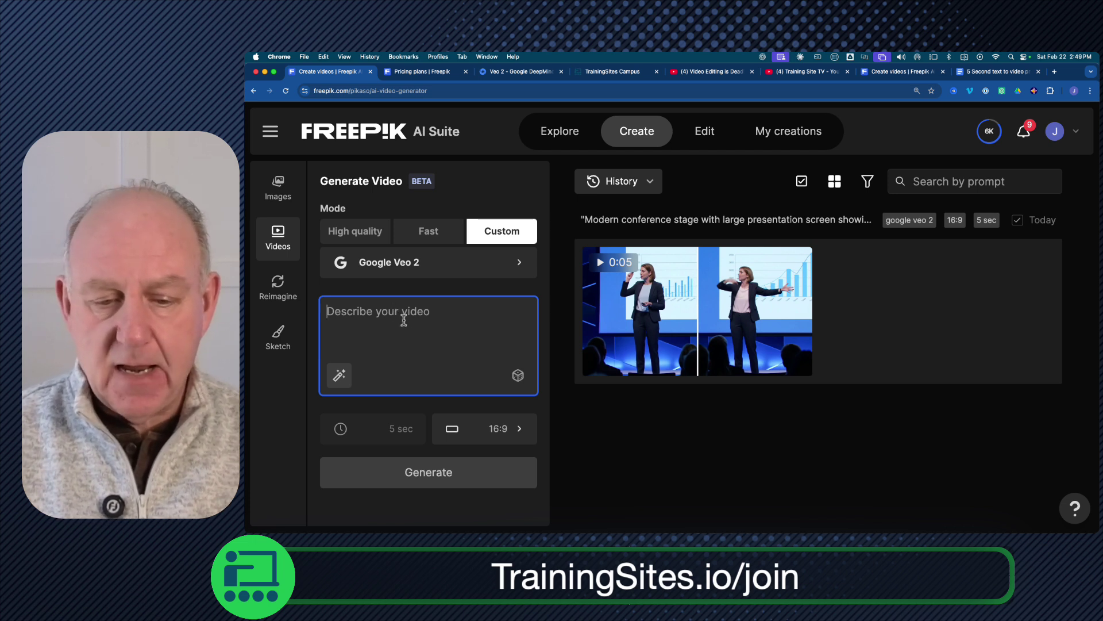
left_click(405, 318)
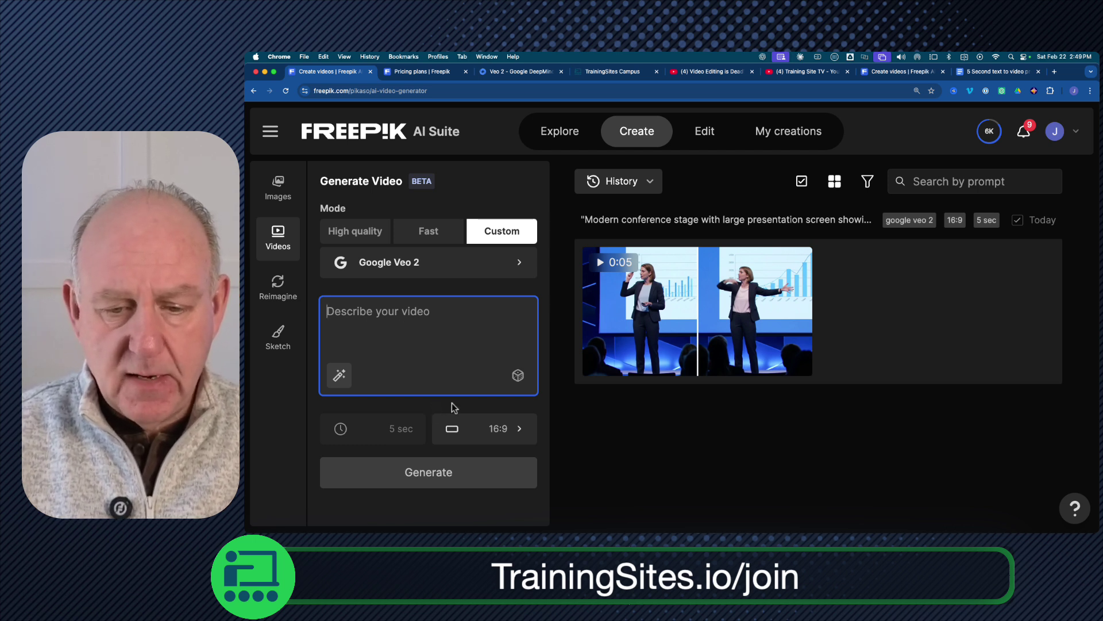
key("super+equal")
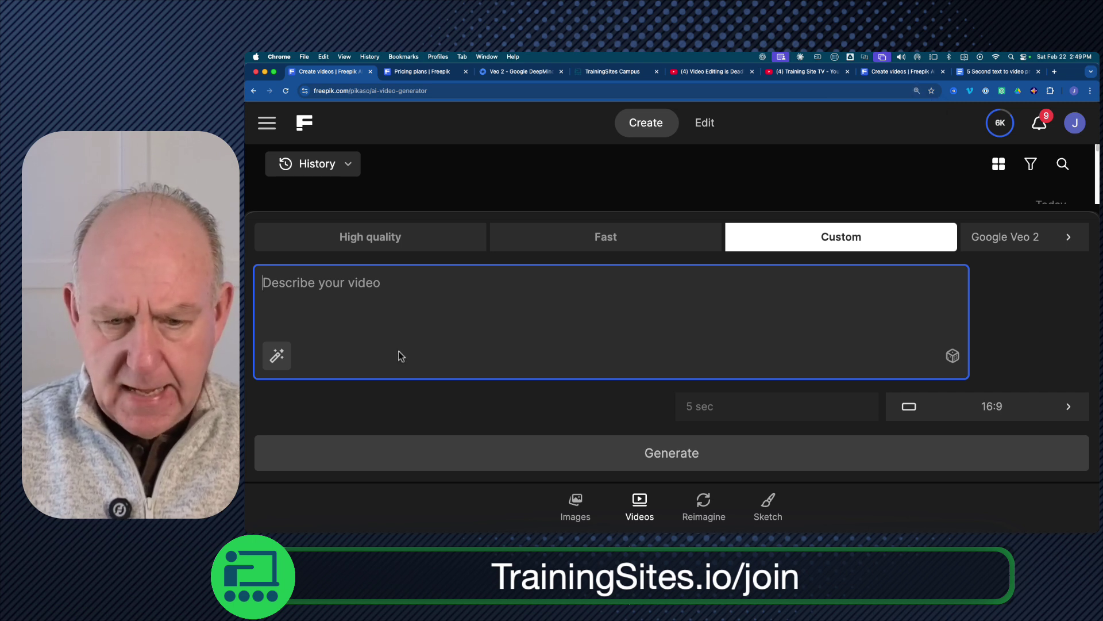
key("super+minus")
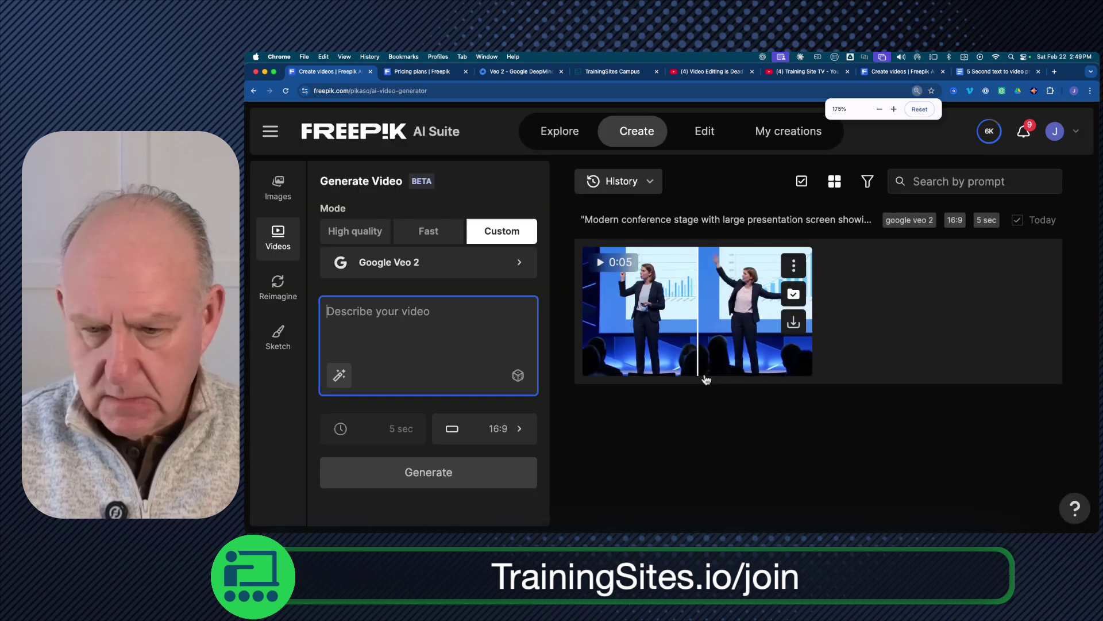
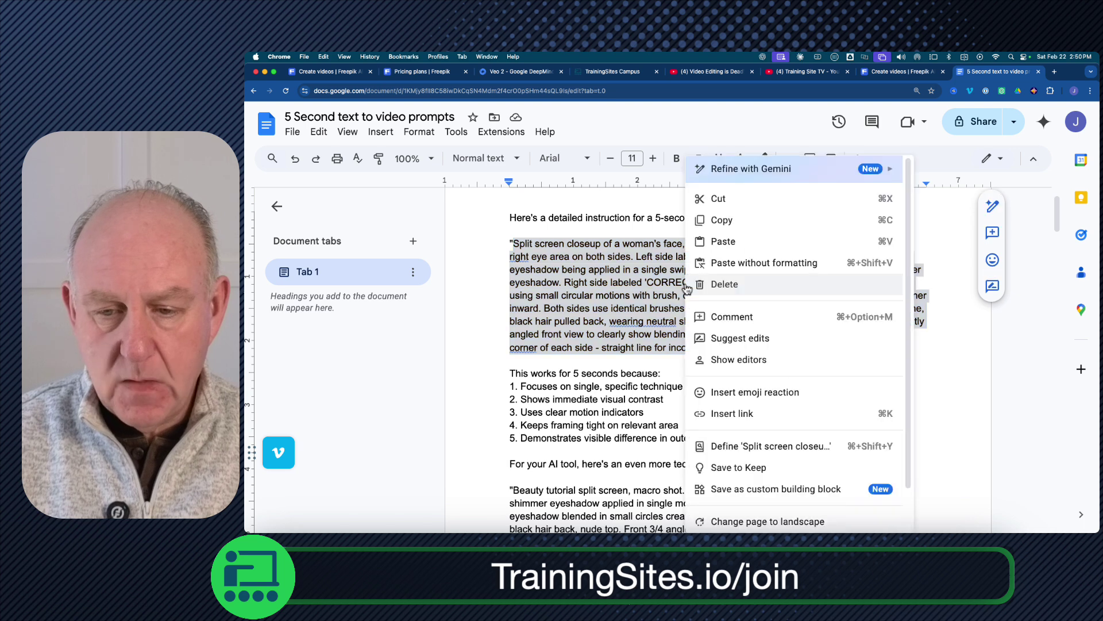
- Copy the split-screen eyeshadow technique prompt from the "5 Second text to video prompts" document and review its wording
left_click(739, 219)
scroll(661, 258, "down", 1)
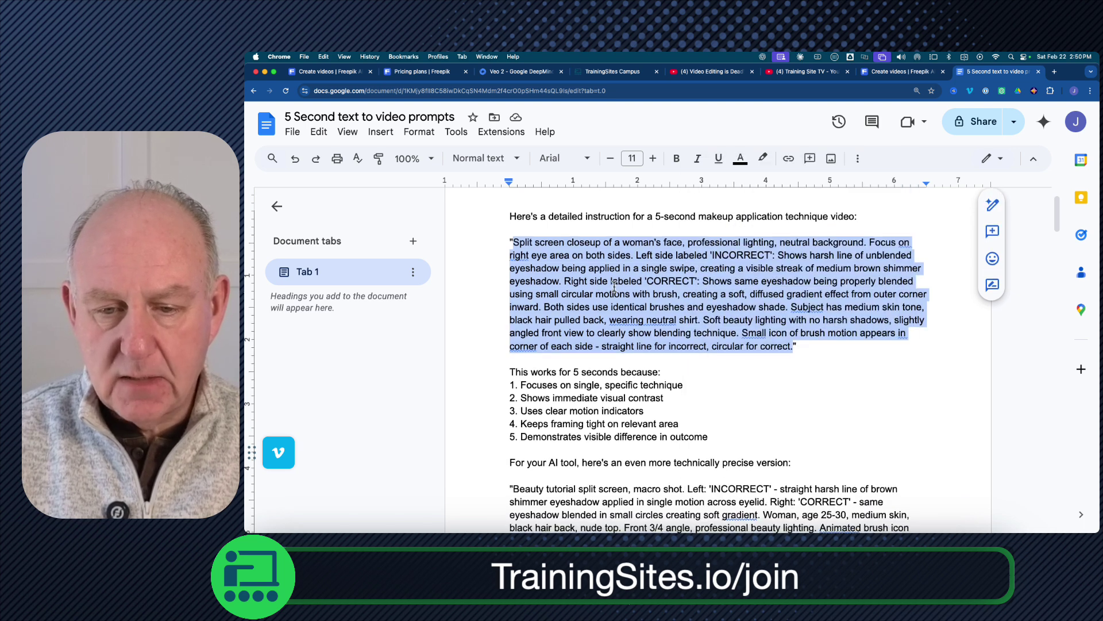
key("super+plus")
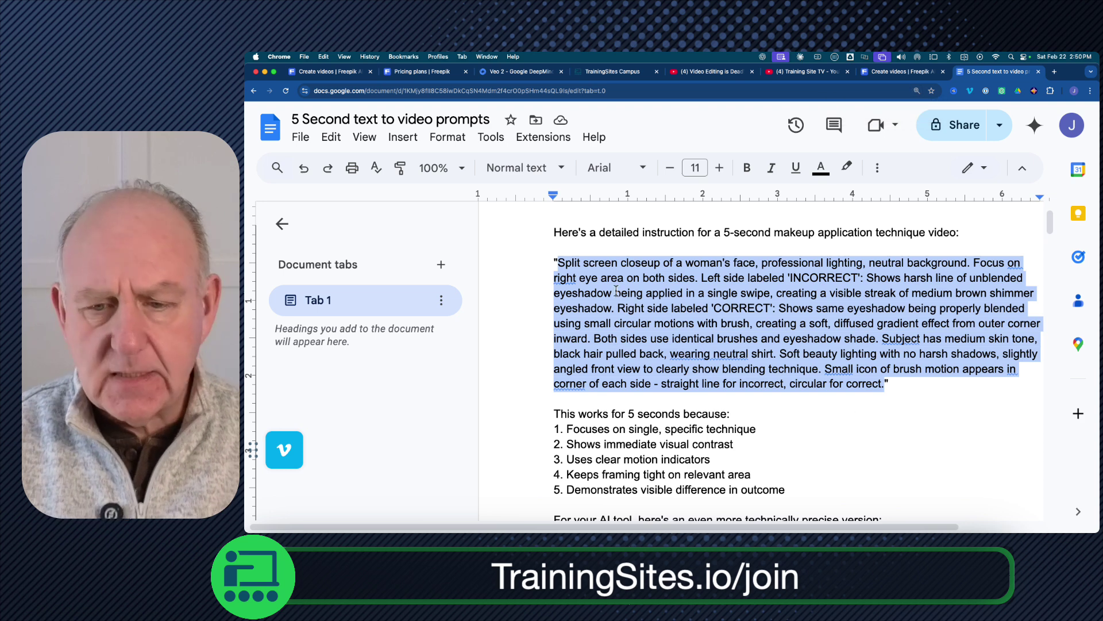
left_click(570, 307)
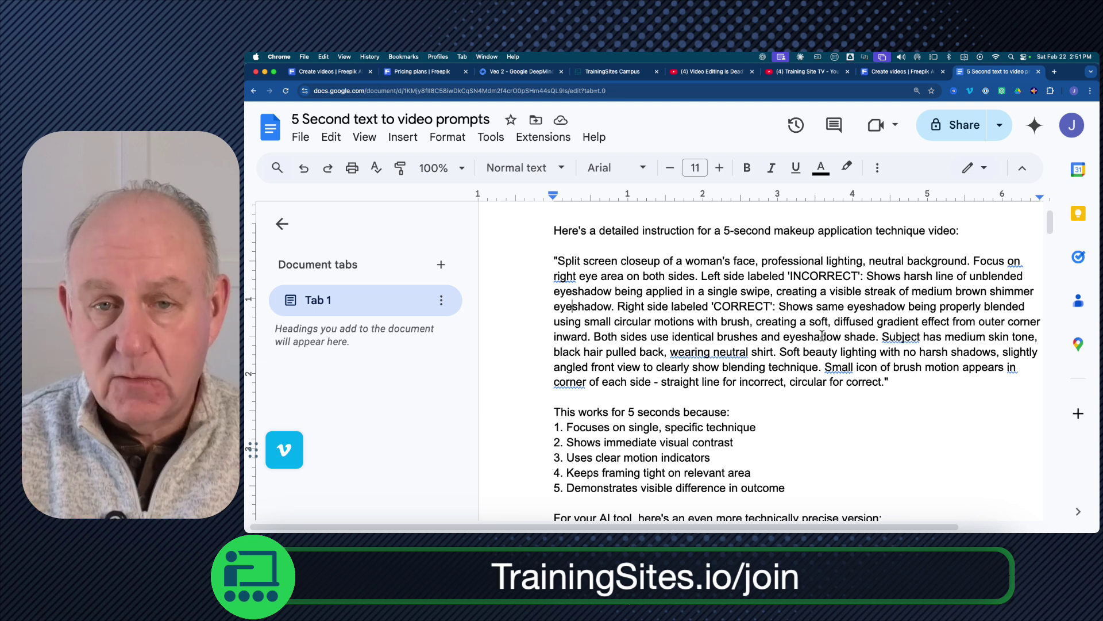
scroll(693, 365, "down", 5)
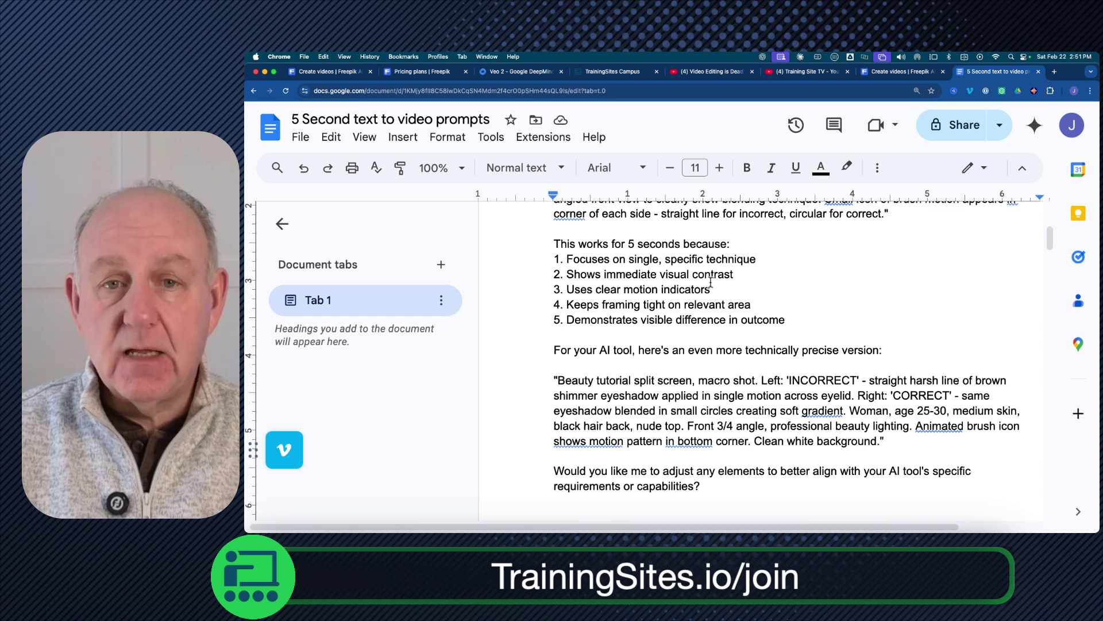
scroll(629, 362, "down", 1)
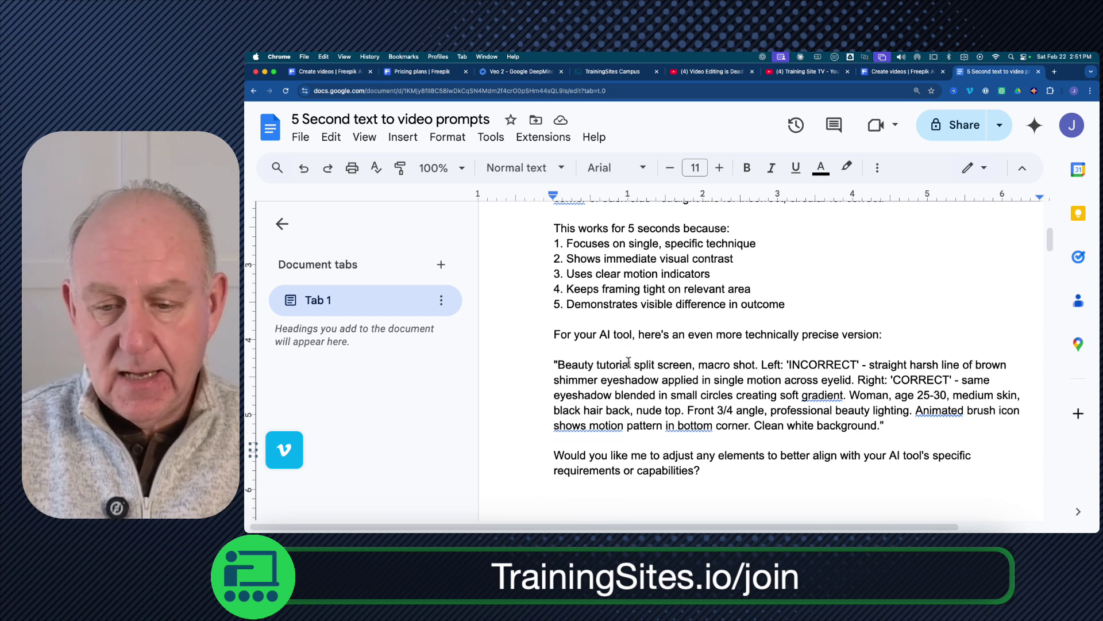
scroll(632, 397, "up", 5)
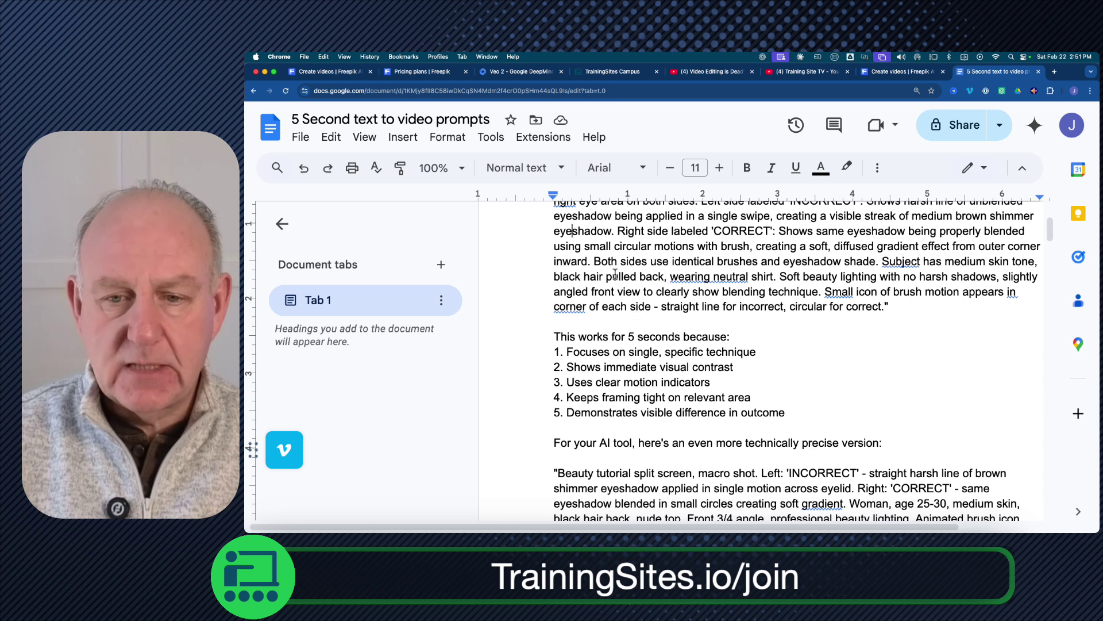
- Paste the copied split-screen eyeshadow prompt into Freepik's video generator as the video description and generate the 5-second 16:9 Google Veo 2 video
left_click(311, 79)
left_click(357, 313)
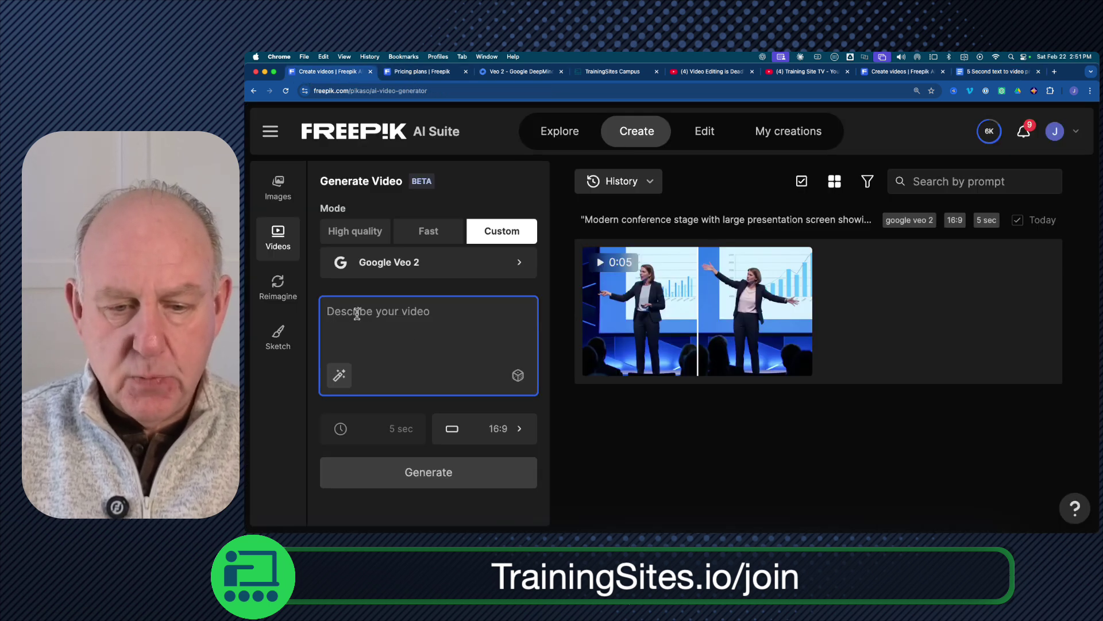
key("super+v")
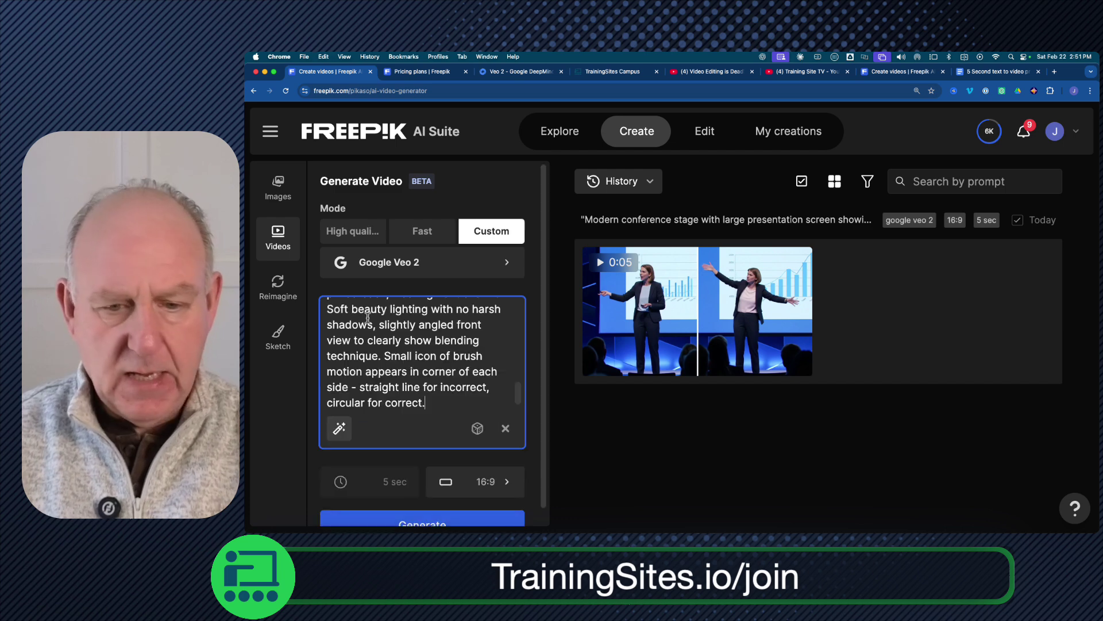
scroll(426, 366, "up", 10)
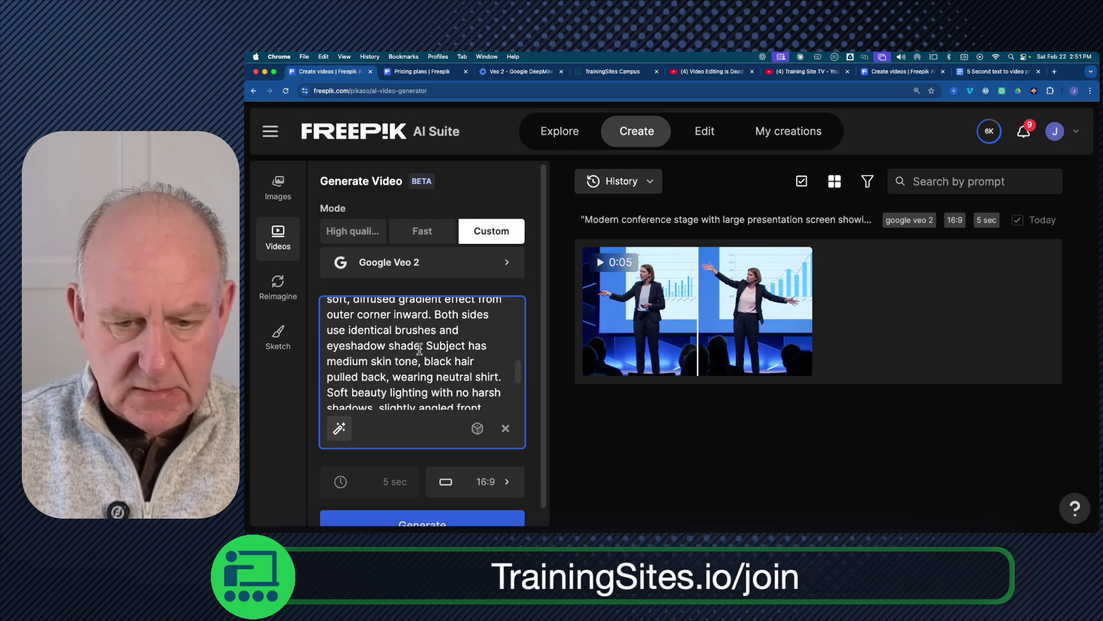
scroll(419, 351, "down", 10)
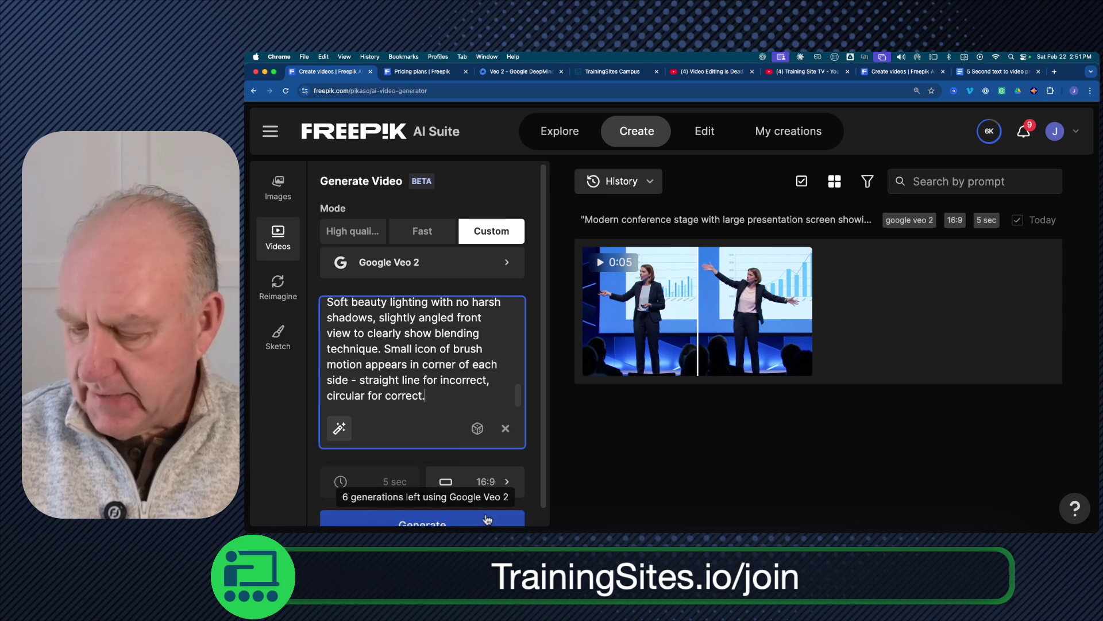
key("super+minus")
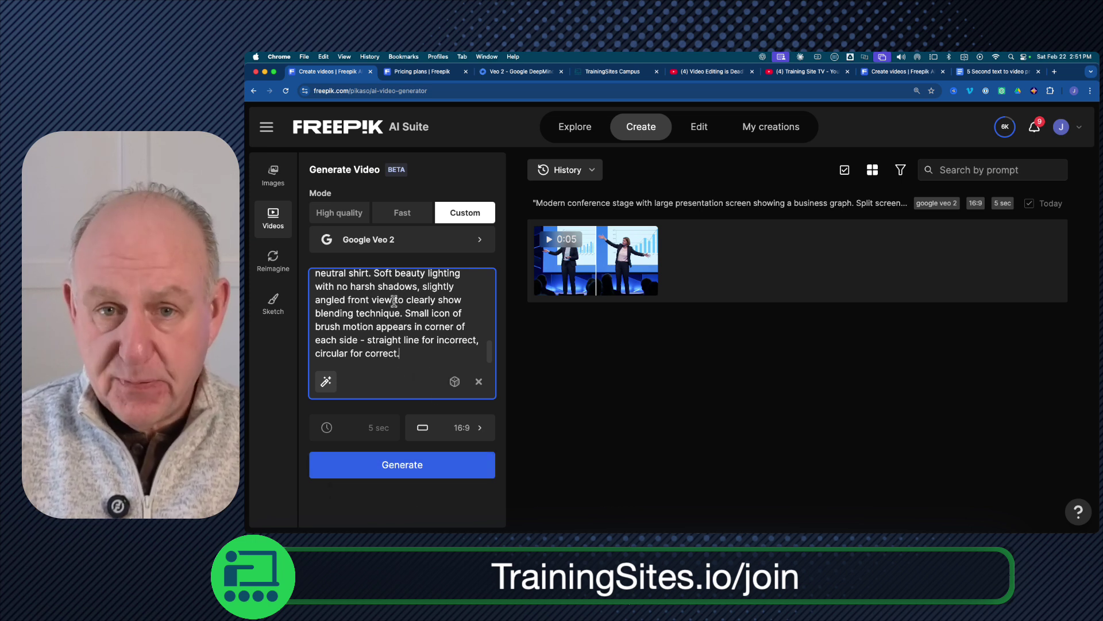
left_click(411, 471)
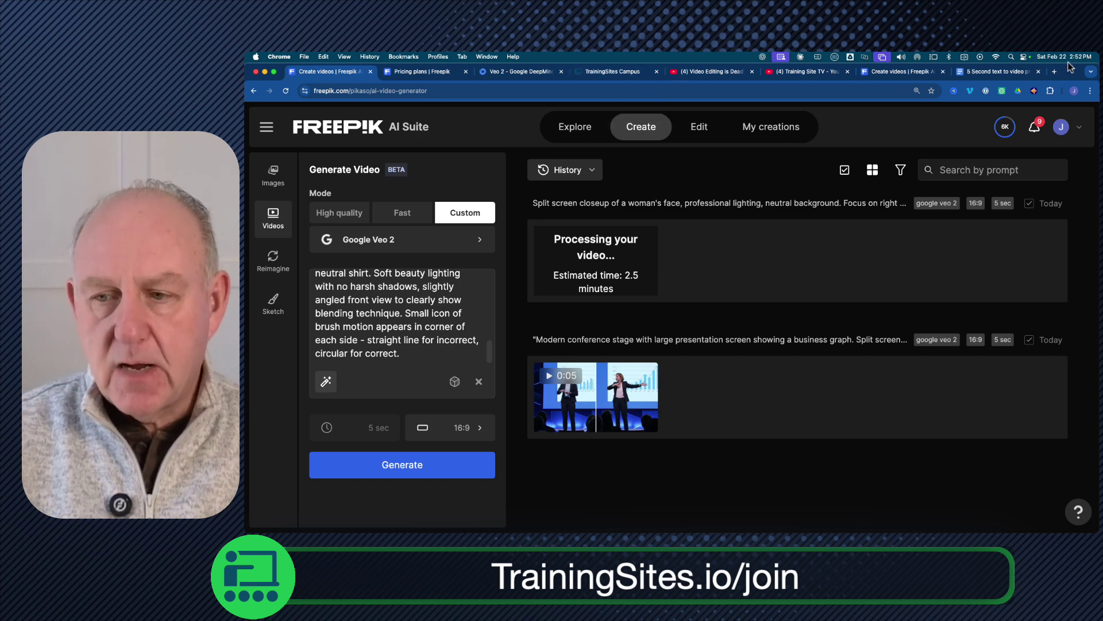
- Return to the "5 Second text to video prompts" document
left_click(999, 73)
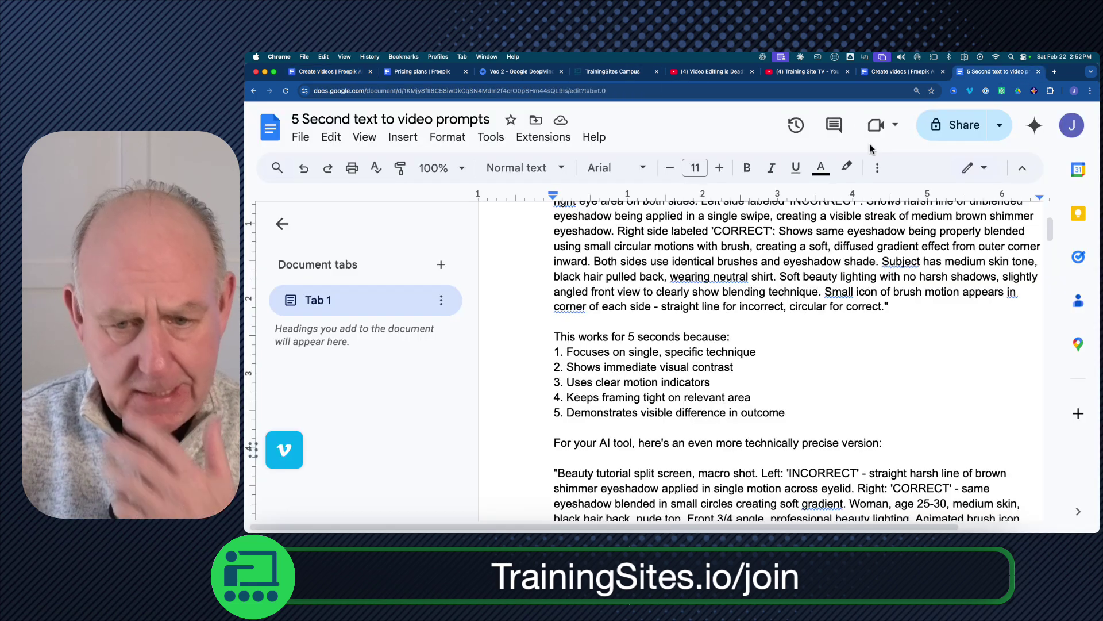